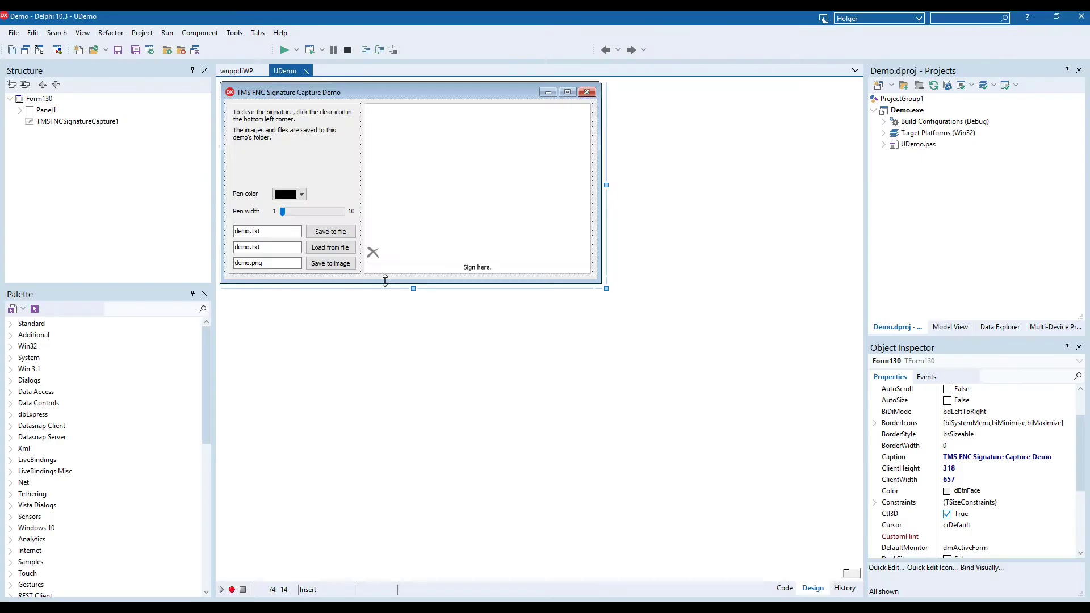
- Select the signature capture component, then the Save to file button, to inspect their properties
left_click(434, 155)
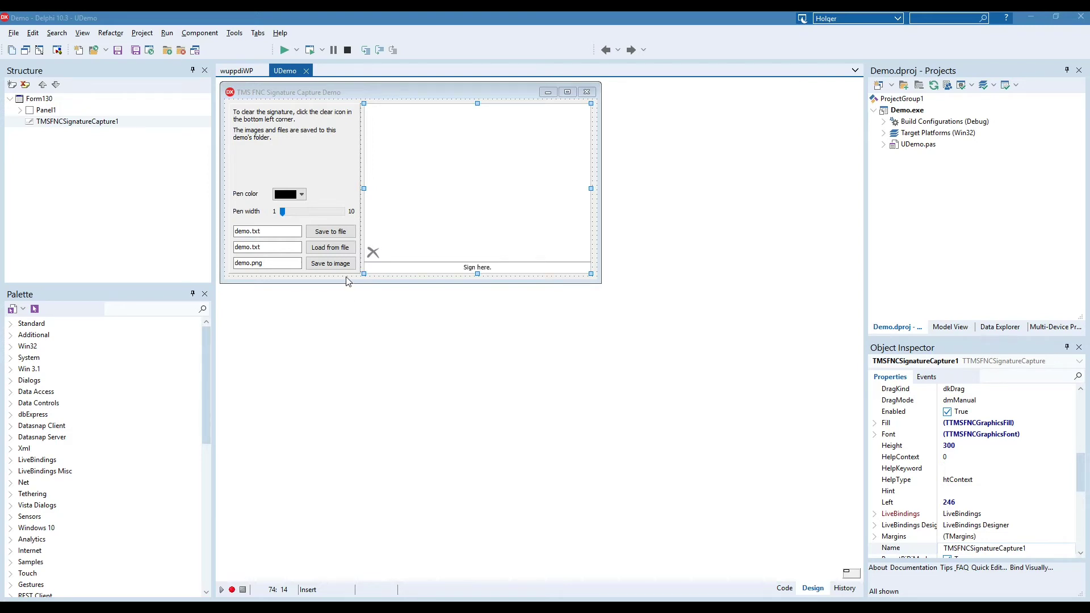
left_click(328, 232)
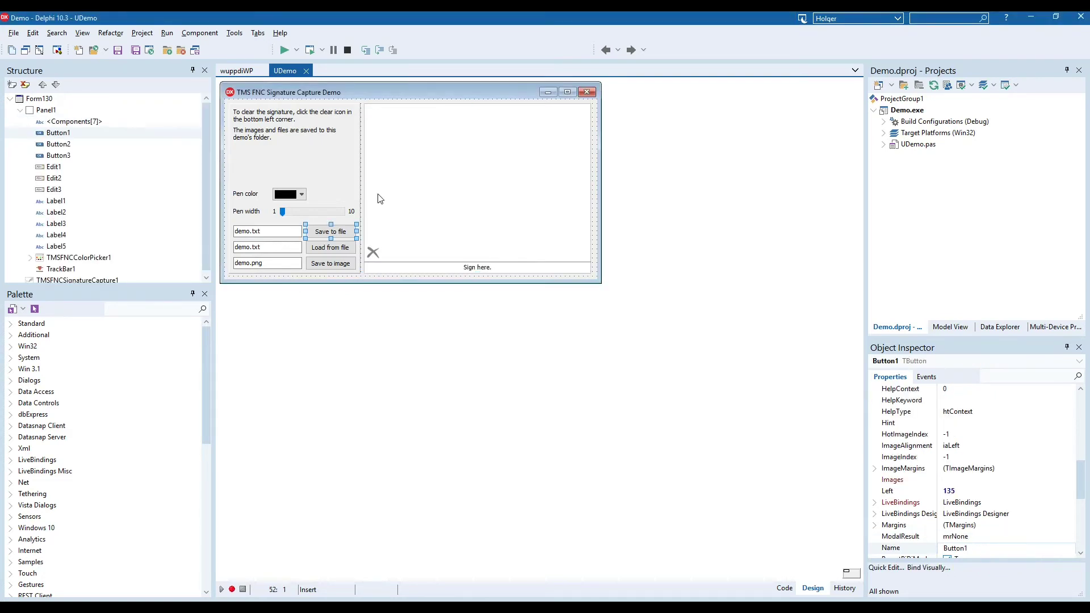
- Review the Save to file and Save to image OnClick code, then build and run the demo
double_click(341, 235)
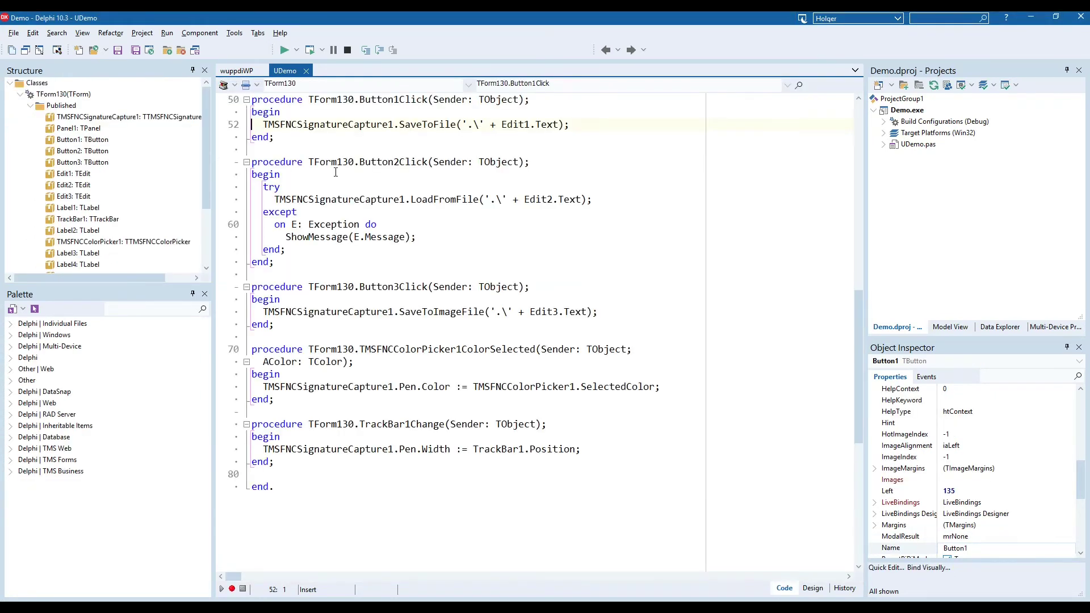
double_click(428, 125)
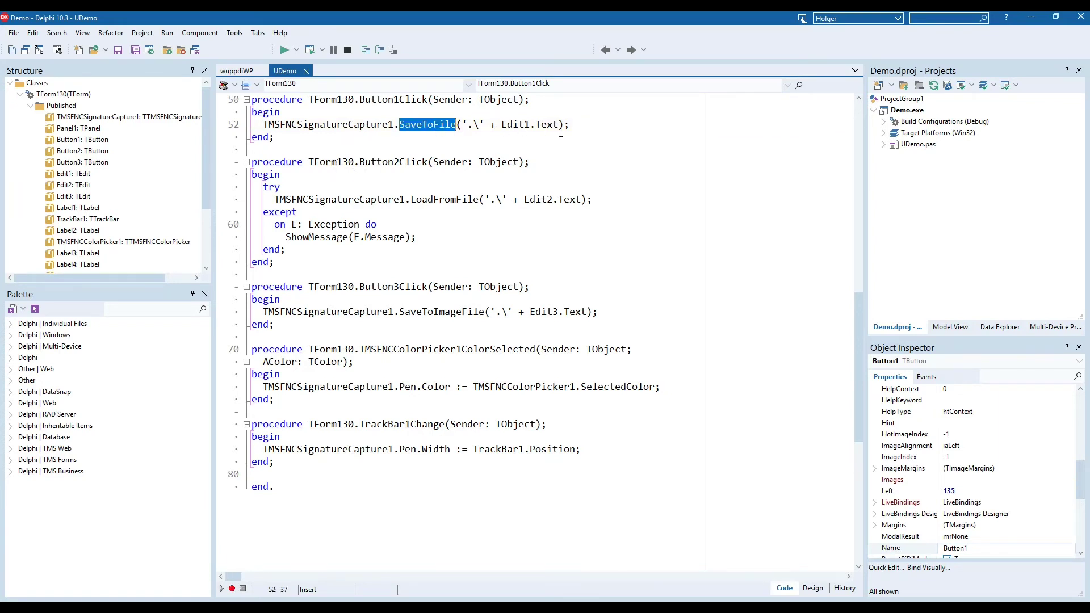
key("F12")
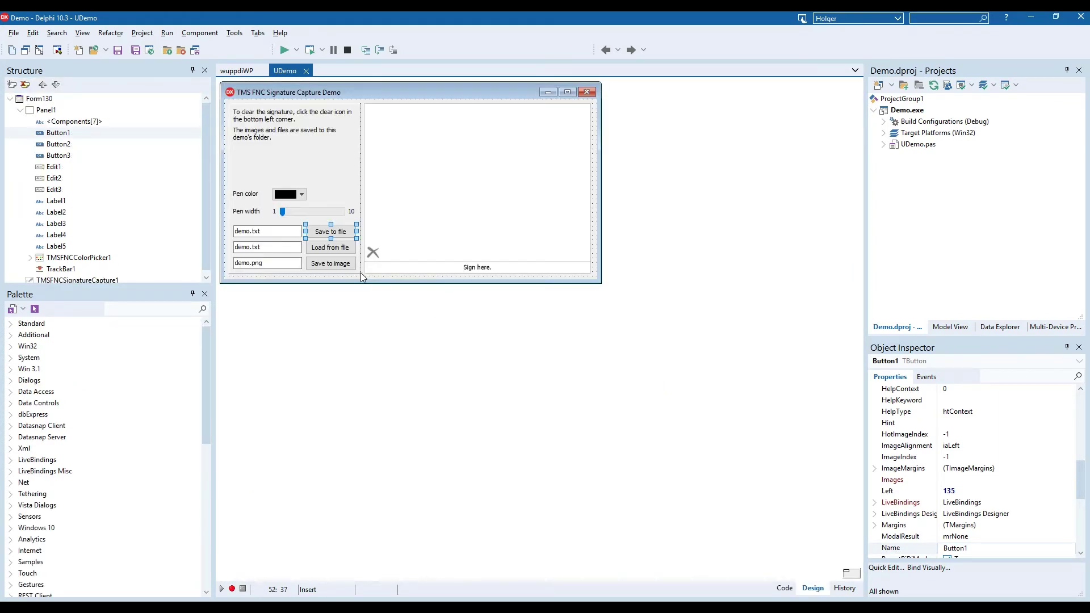
double_click(338, 265)
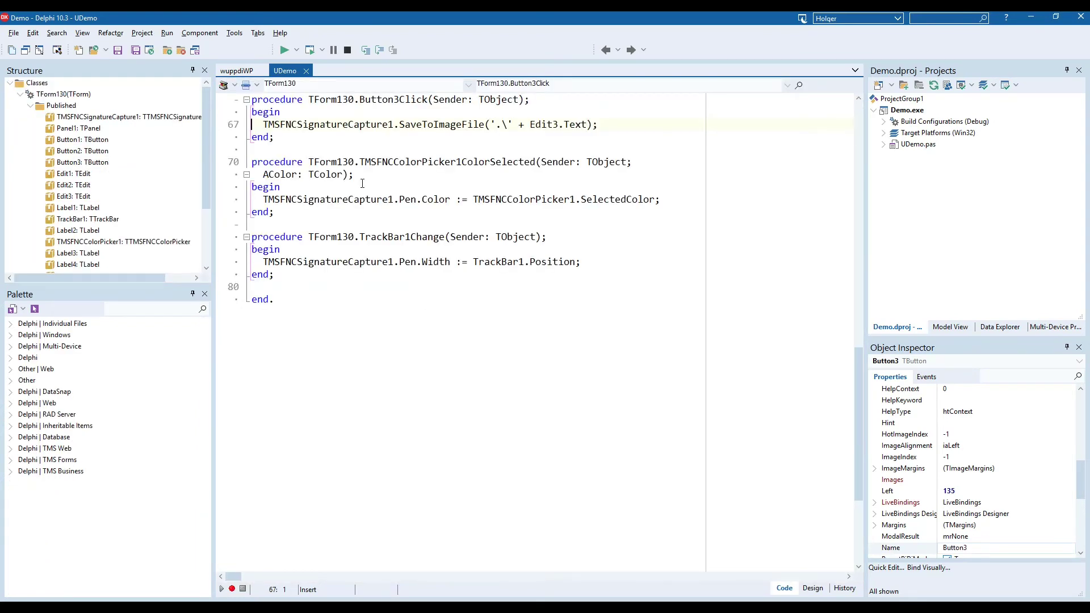
key("F9")
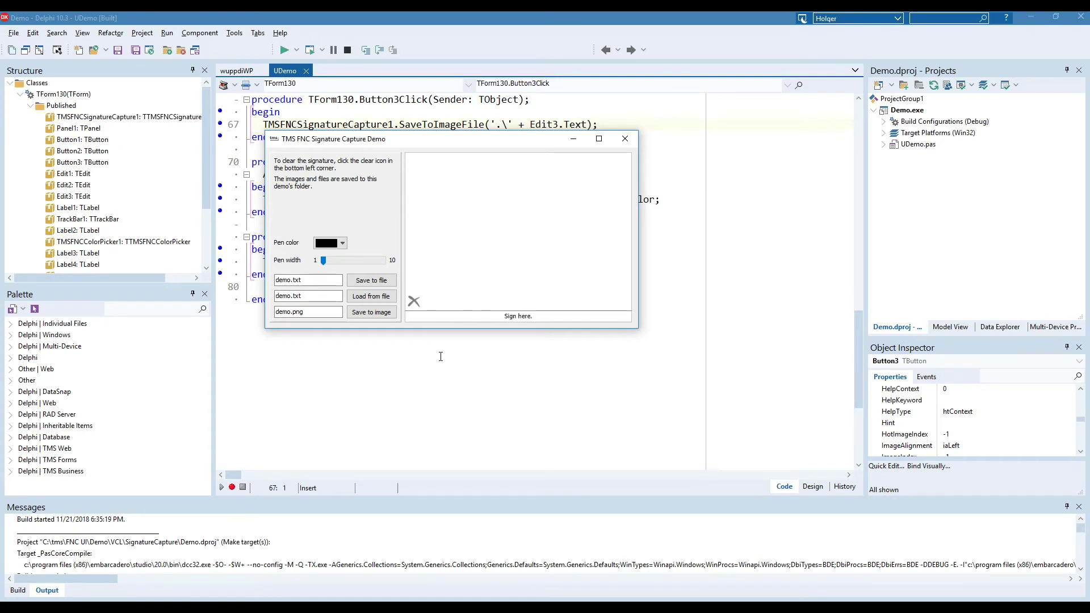
- Draw a thin stroke, widen the pen, draw a thicker stroke, then clear the signature
left_click_drag(429, 272, 502, 252)
left_click_drag(324, 261, 337, 261)
left_click_drag(475, 197, 578, 235)
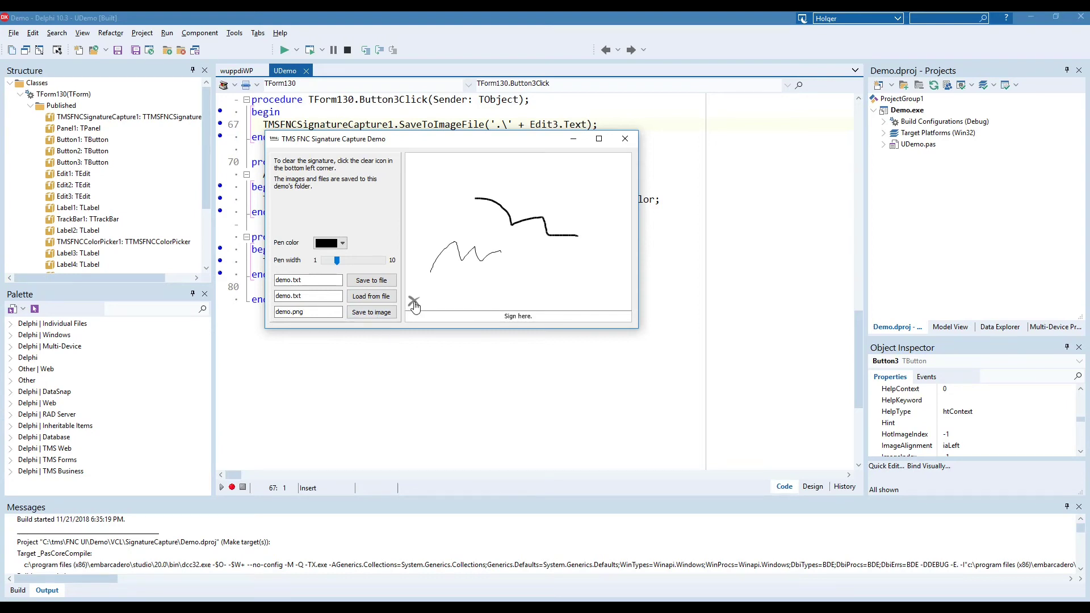
left_click(414, 306)
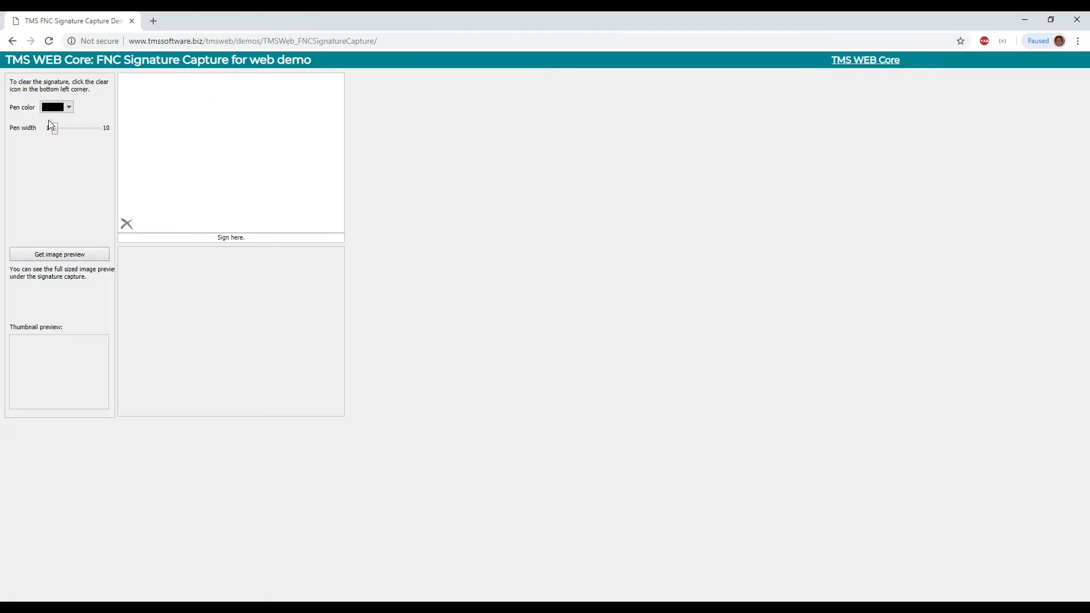
- Draw a signature in the web demo's capture area and generate its image previews
left_click_drag(139, 159, 334, 150)
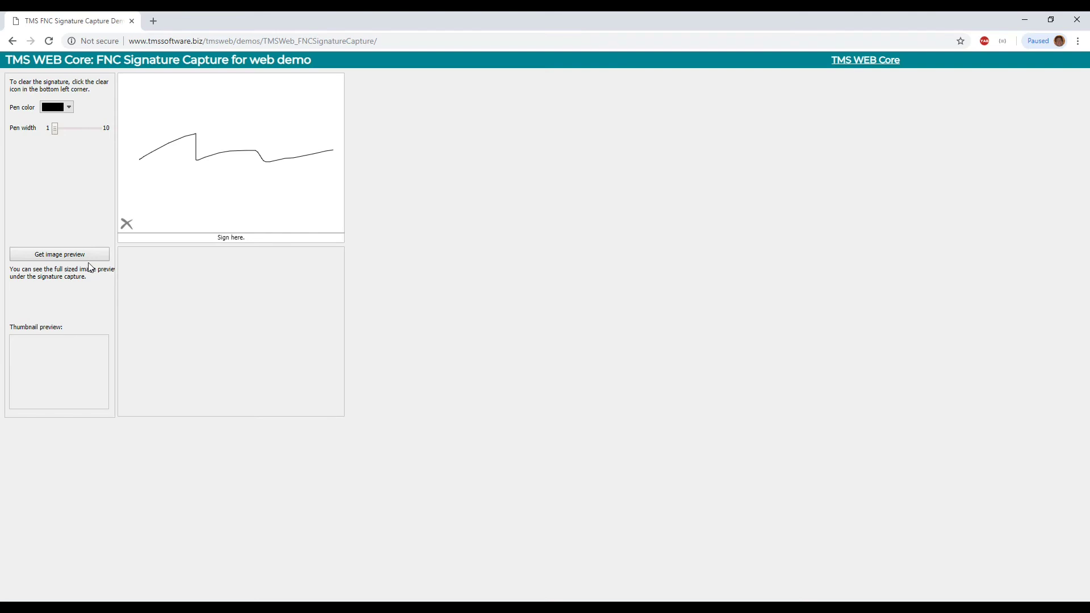
left_click(71, 256)
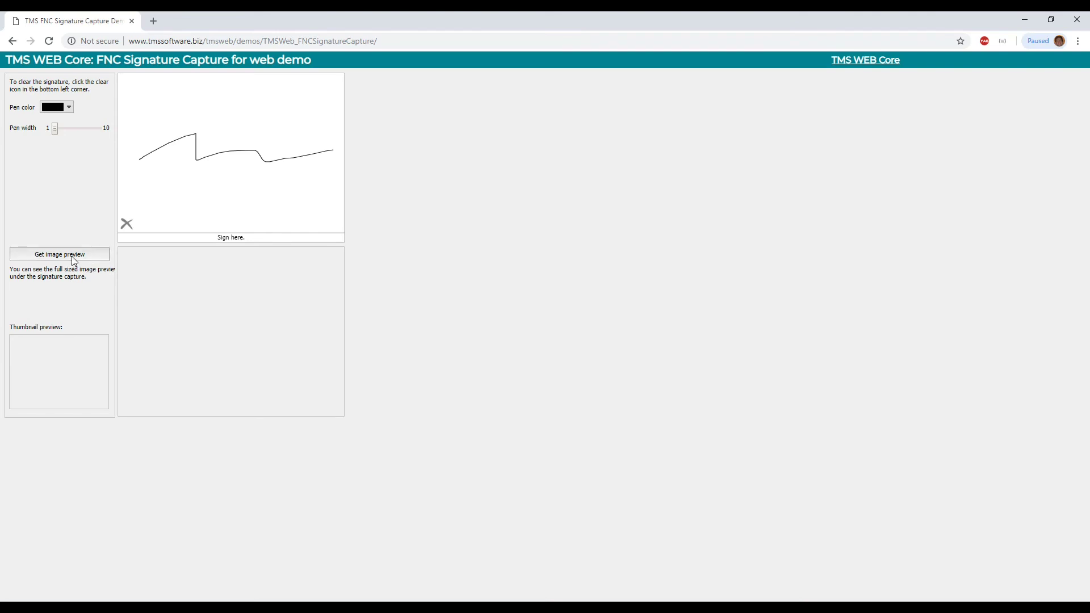